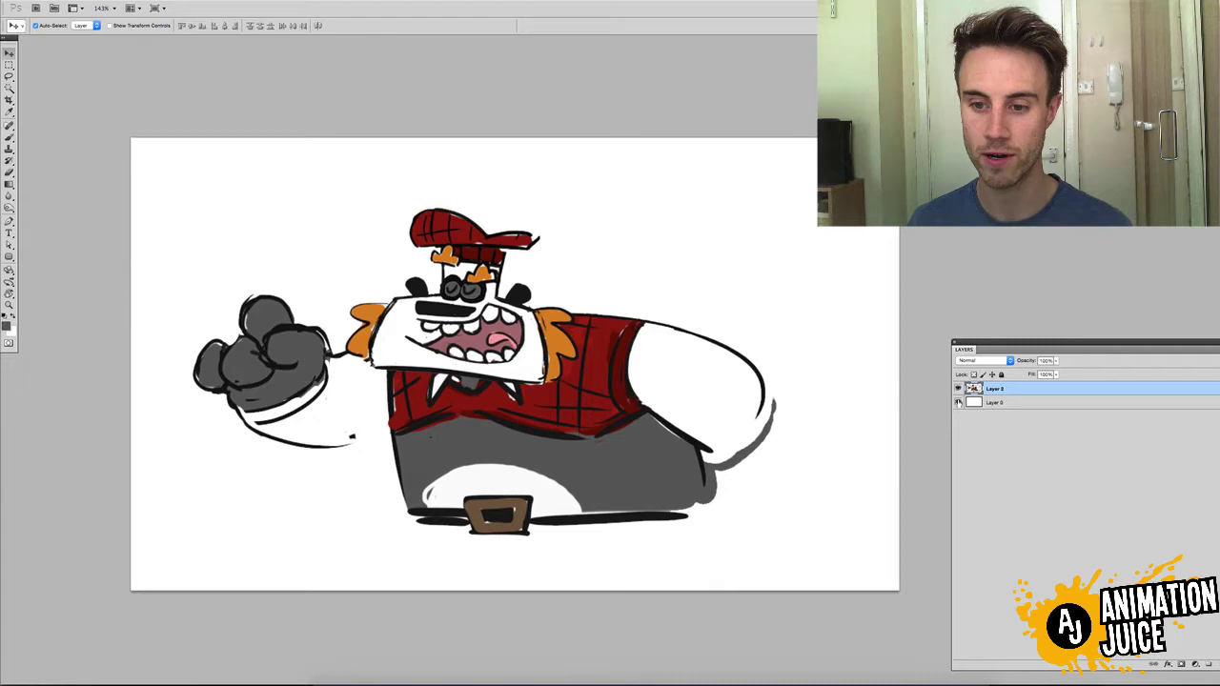
# Step: Toggle the background and character layers' visibility to check transparency, leaving both visible
pyautogui.click(959, 402)
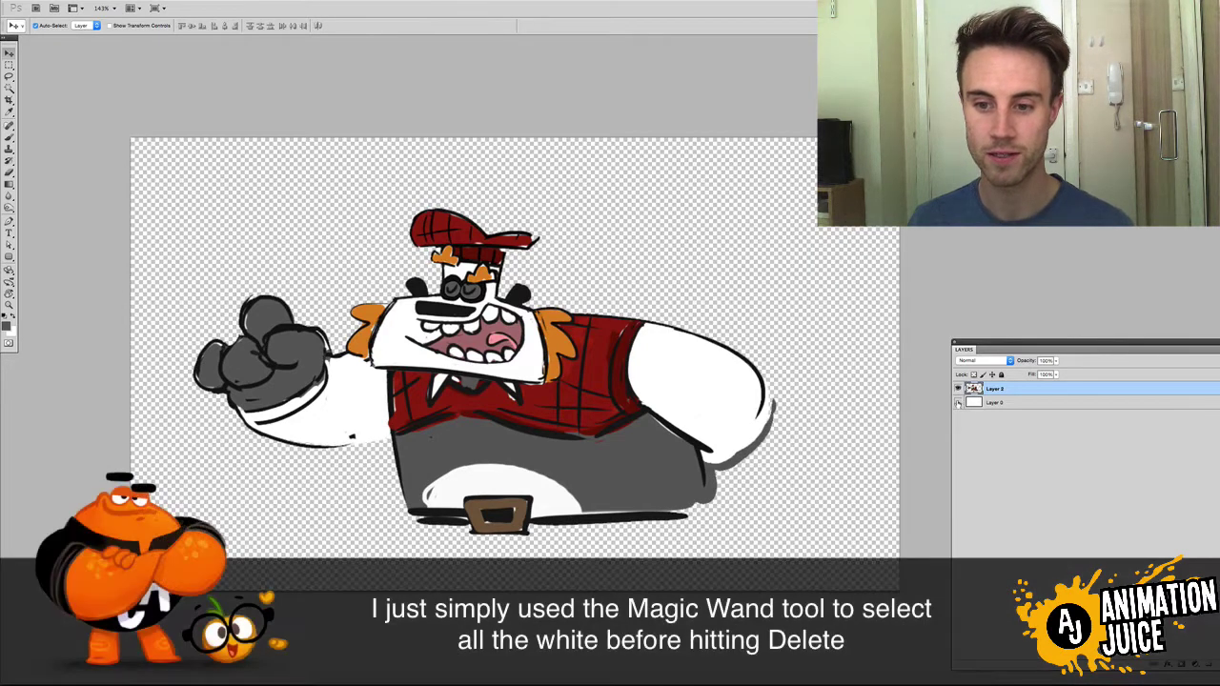
pyautogui.click(959, 389)
pyautogui.click(959, 389)
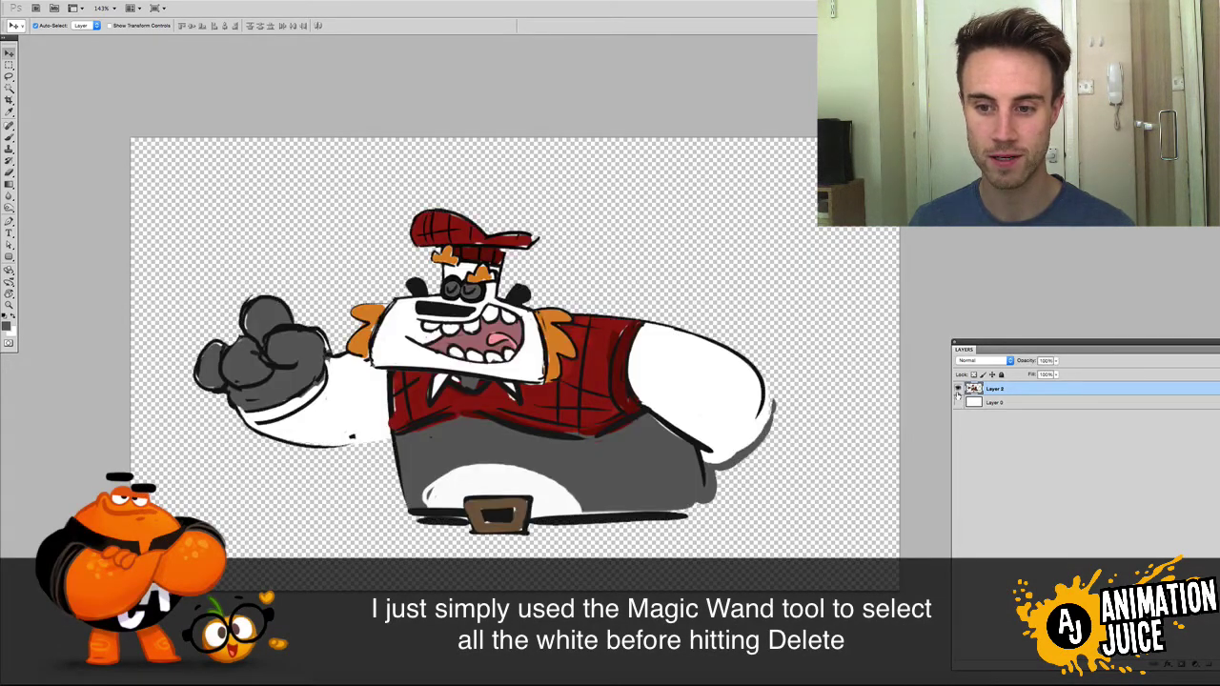
pyautogui.click(959, 389)
pyautogui.click(959, 389)
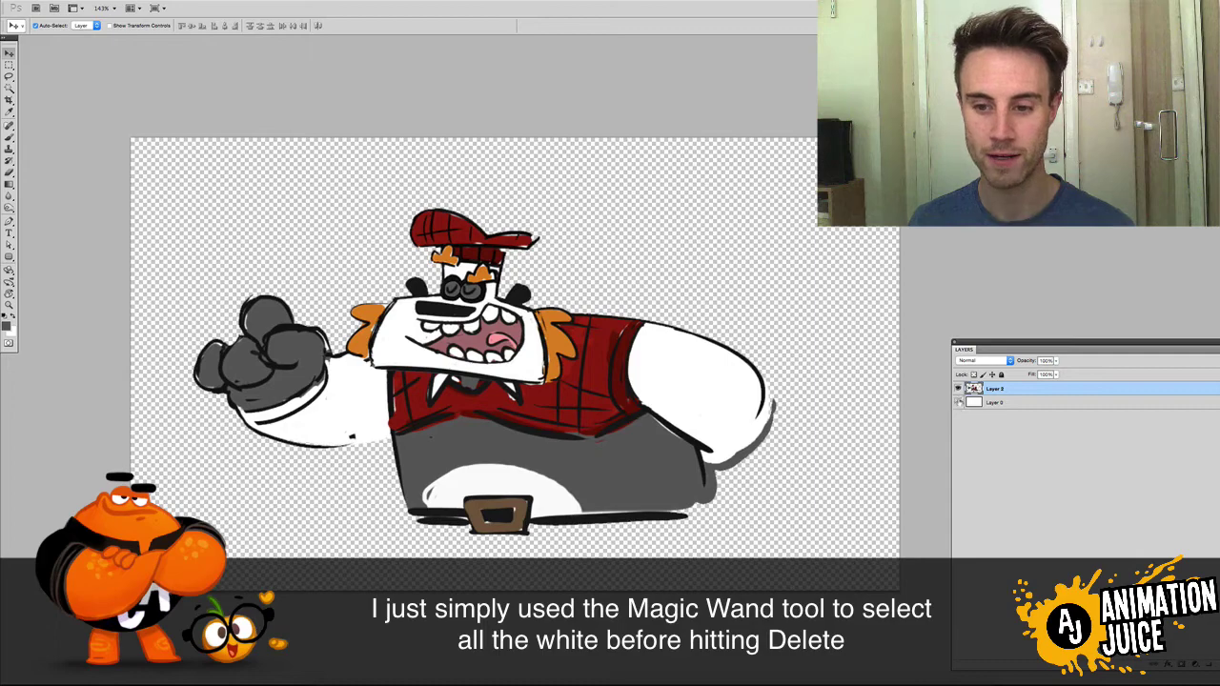
pyautogui.click(959, 389)
pyautogui.click(959, 389)
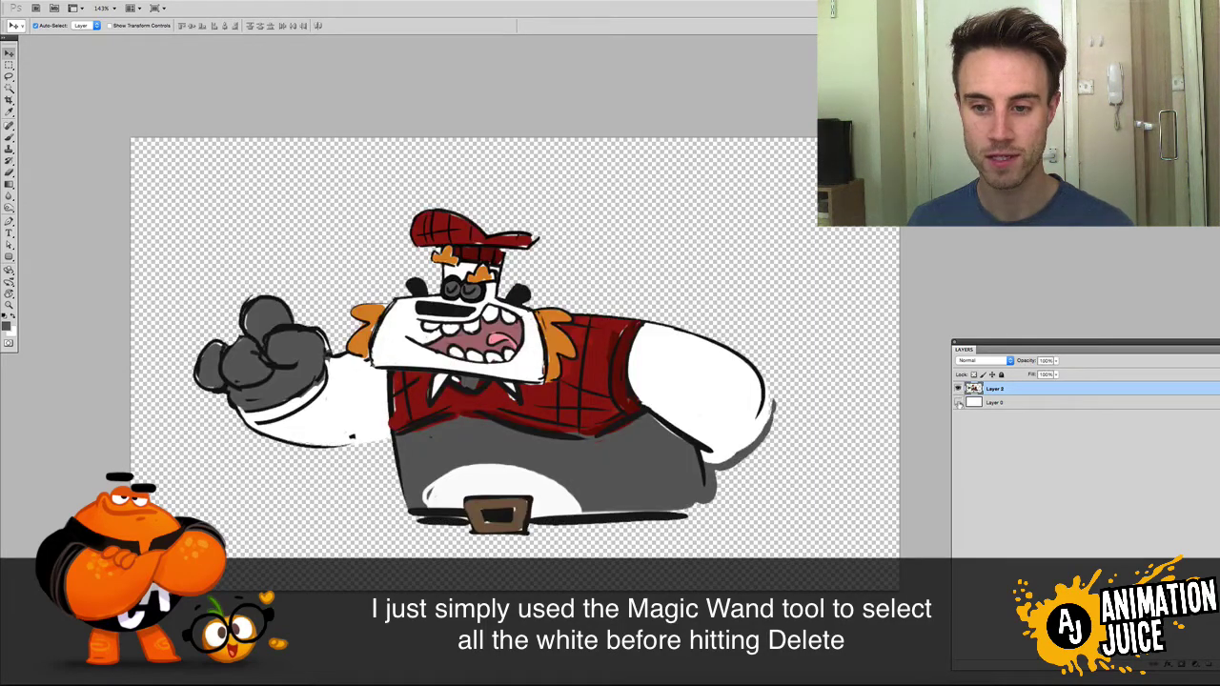
pyautogui.click(959, 402)
pyautogui.click(959, 402)
pyautogui.click(958, 402)
pyautogui.press('w')
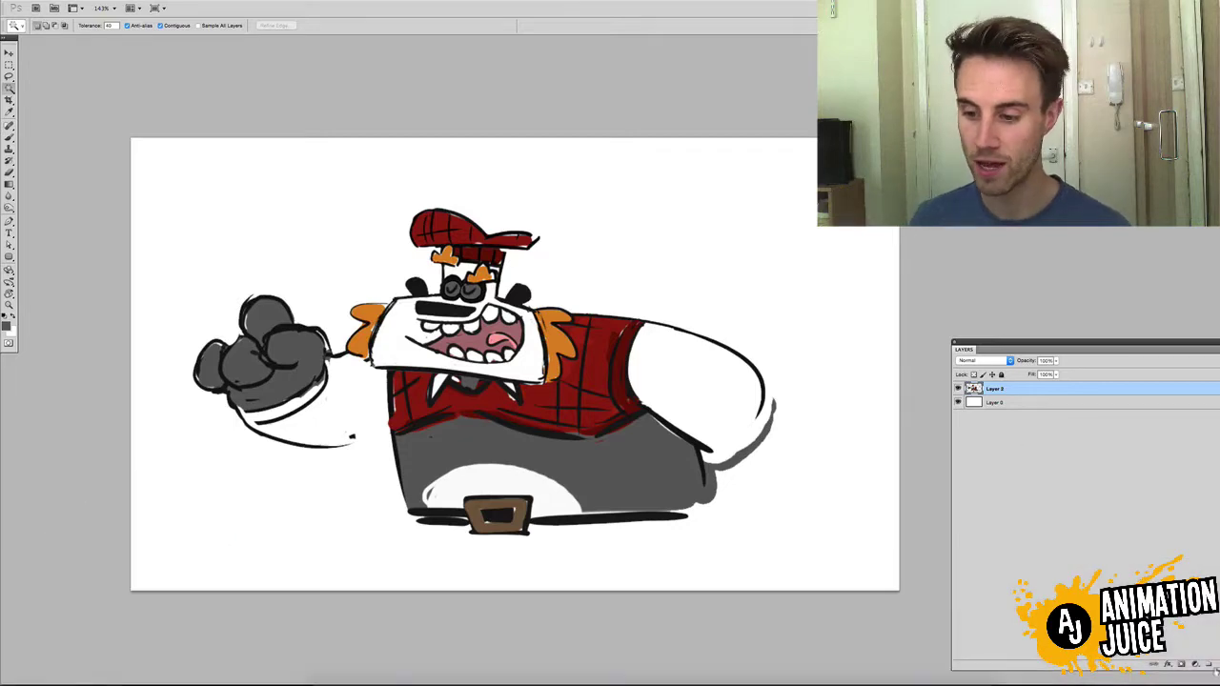
# Step: Add Layer 3 above the character and set it to Multiply at 30% opacity
pyautogui.hotkey('ctrl', 'alt', 'shift', 'n')
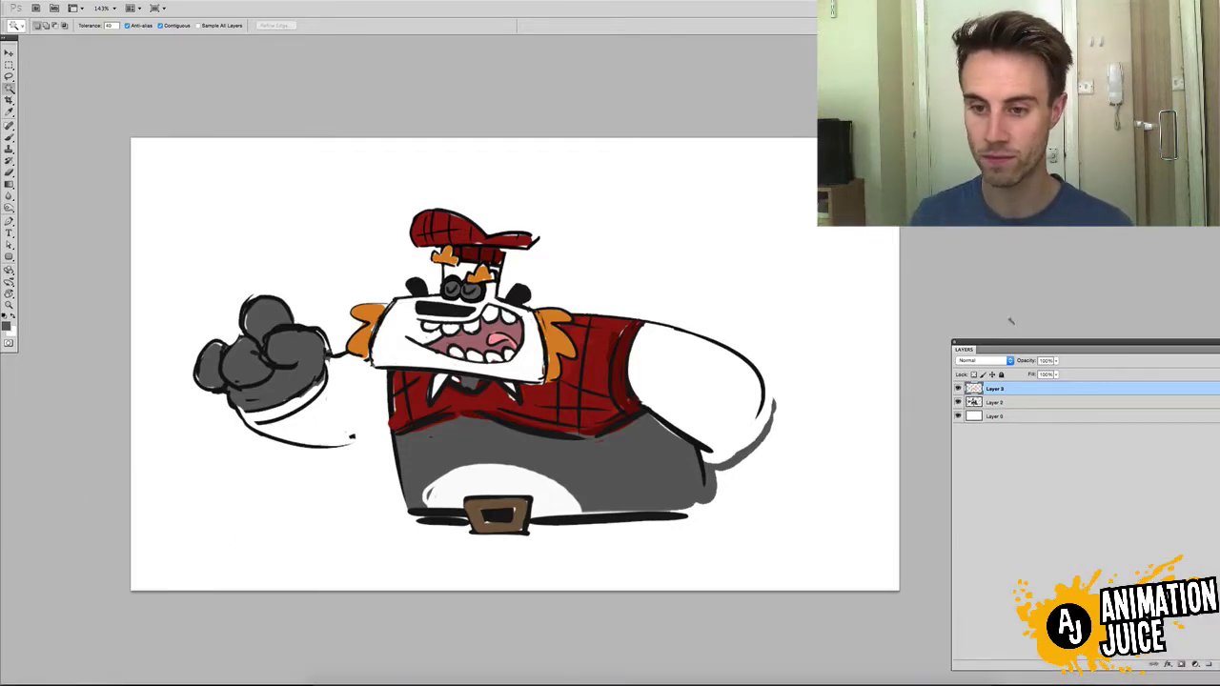
pyautogui.click(1010, 362)
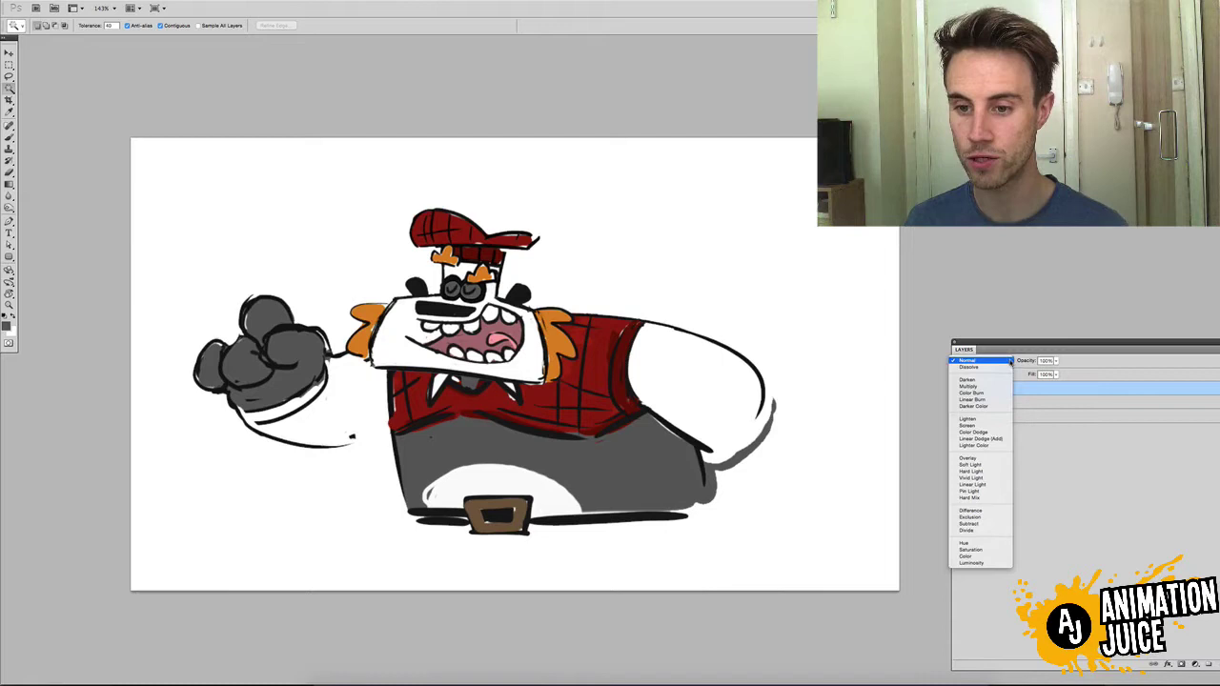
pyautogui.click(988, 387)
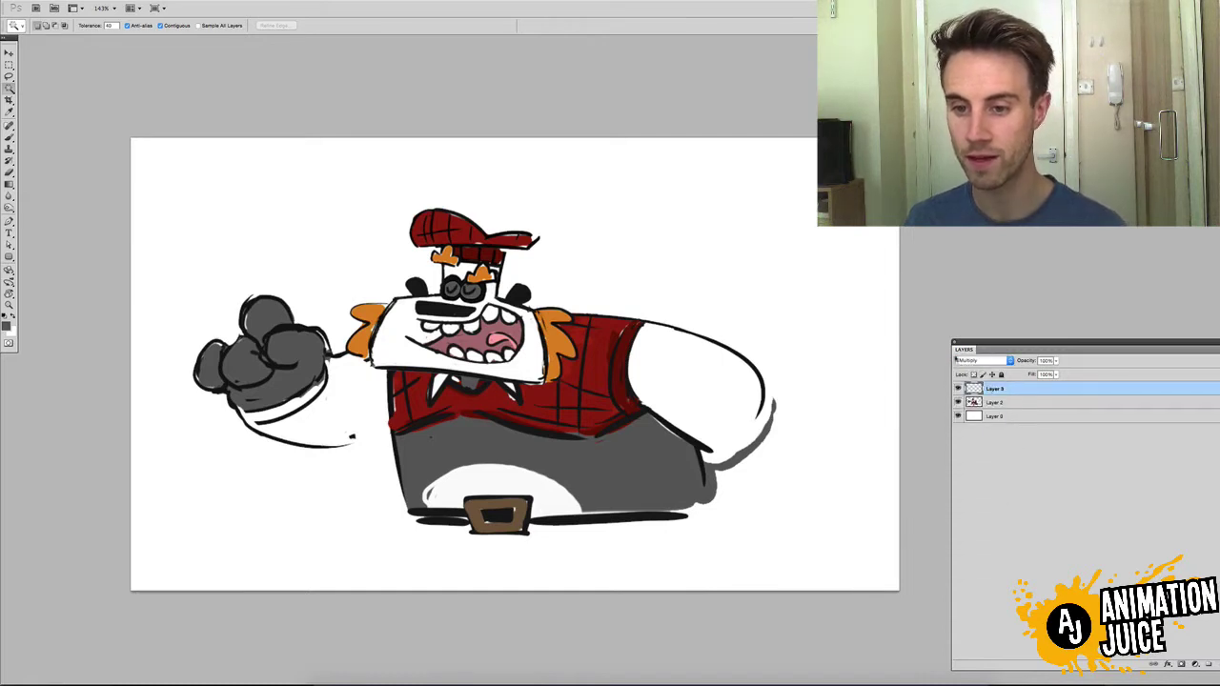
pyautogui.click(1010, 362)
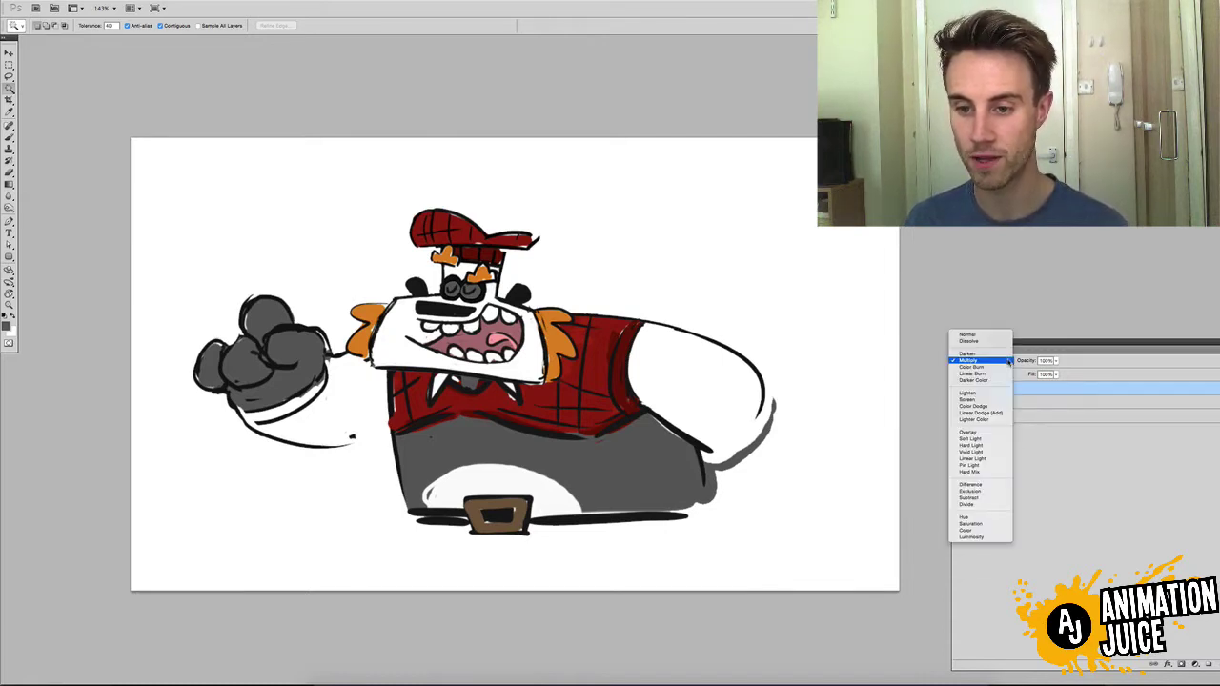
pyautogui.click(1009, 364)
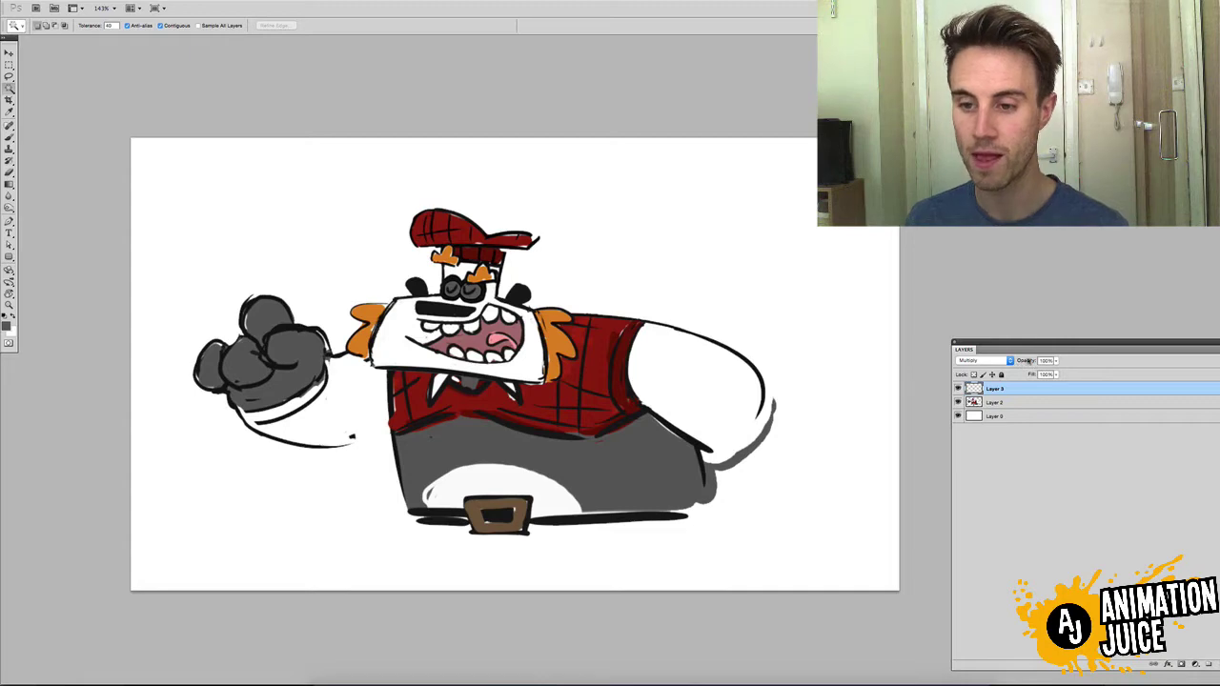
pyautogui.click(1029, 362)
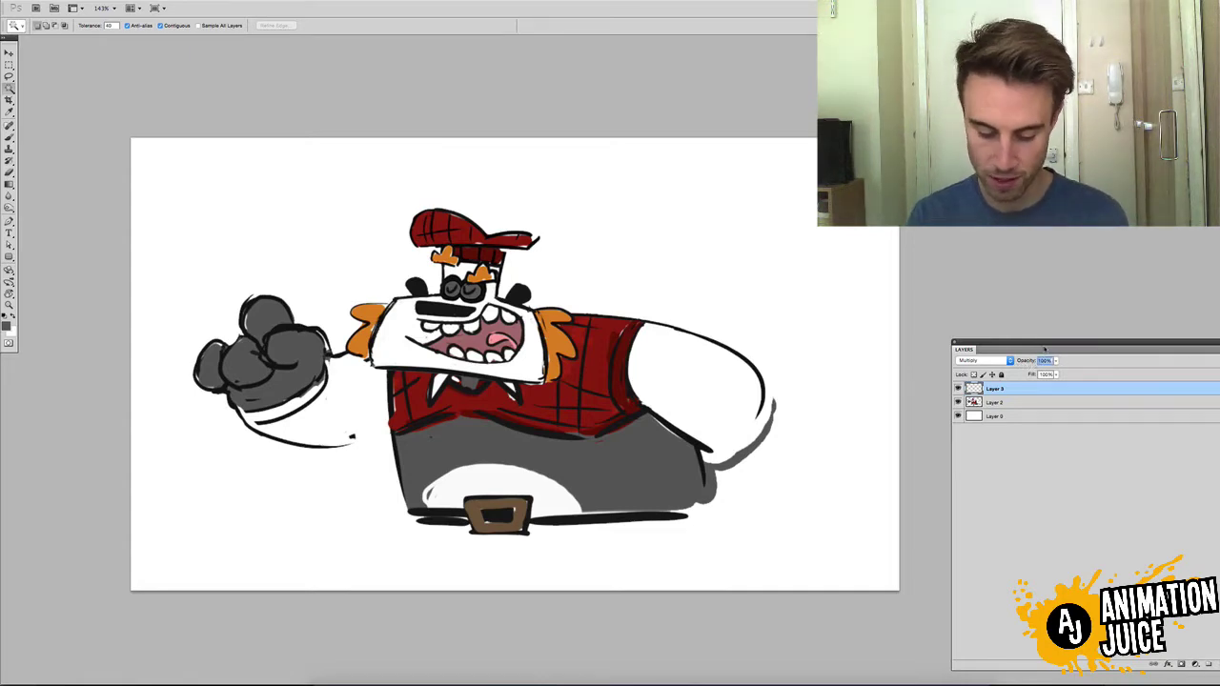
pyautogui.write('30')
pyautogui.press('Return')
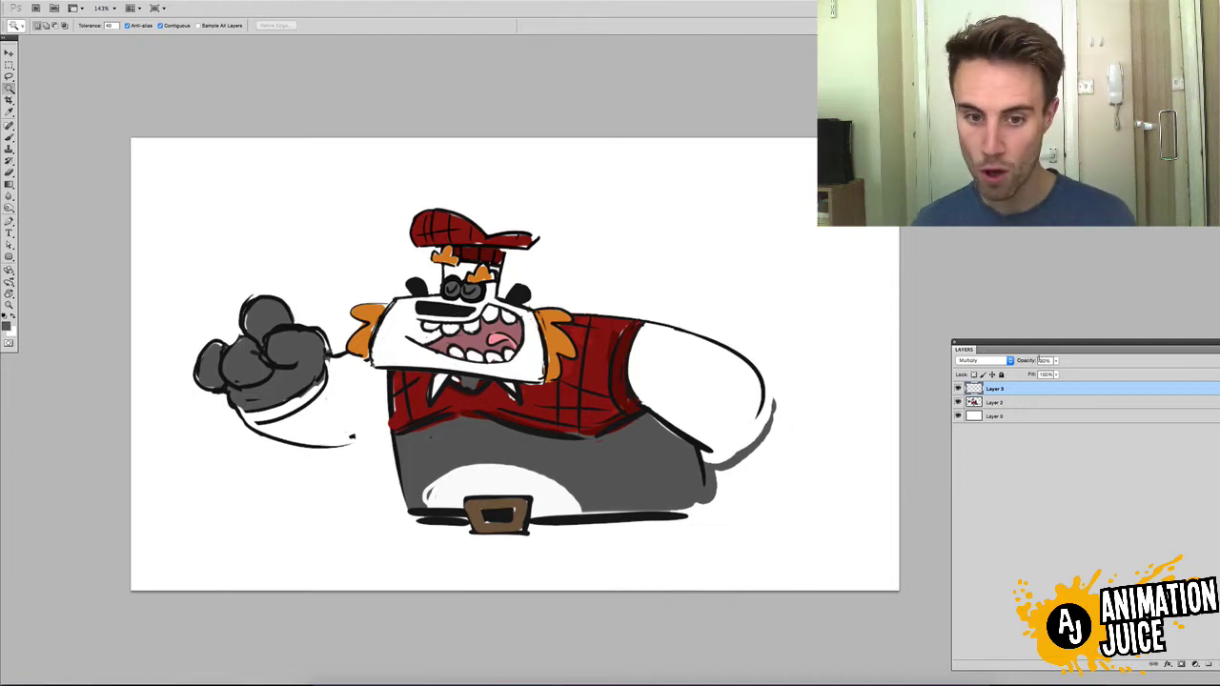
# Step: Switch to the Brush and clip Layer 3 to the character layer with Create Clipping Mask
pyautogui.press('3')
pyautogui.press('b')
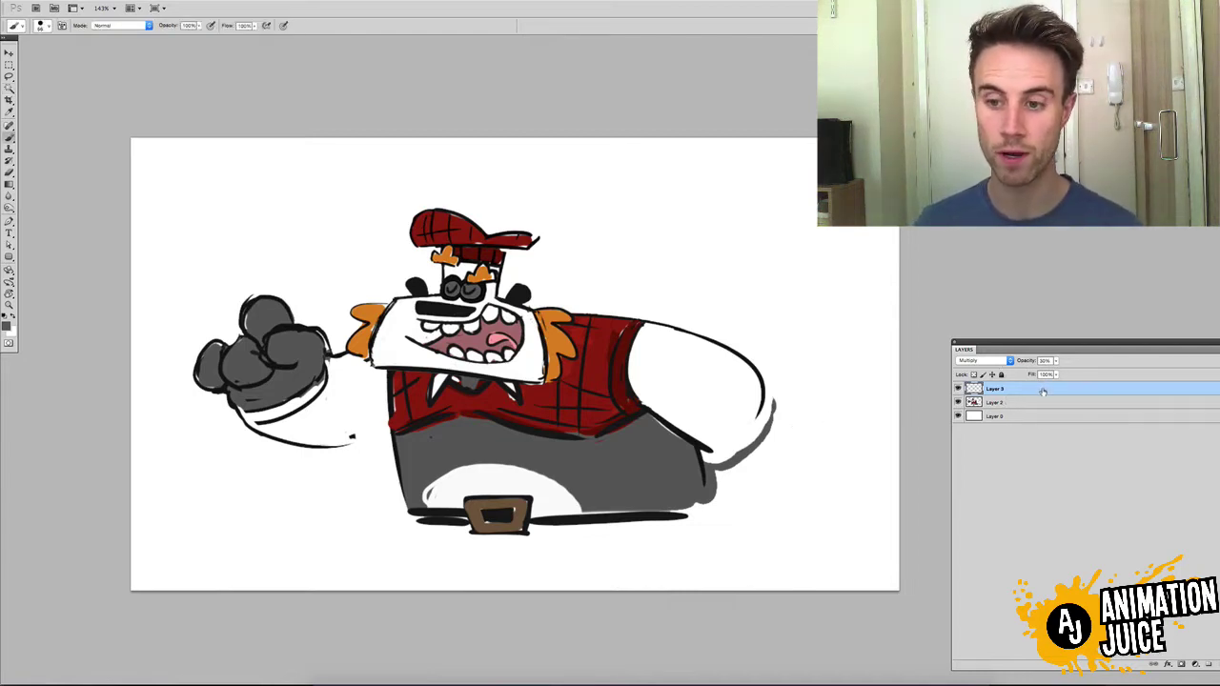
pyautogui.rightClick(1043, 392)
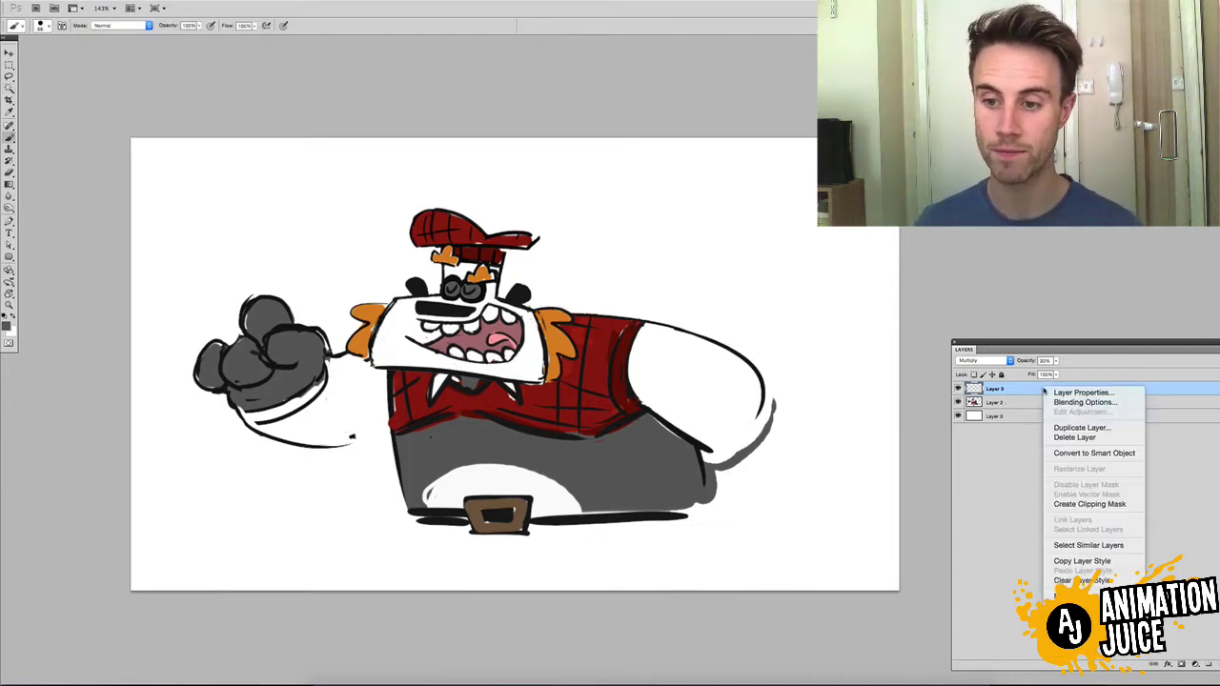
pyautogui.click(1077, 504)
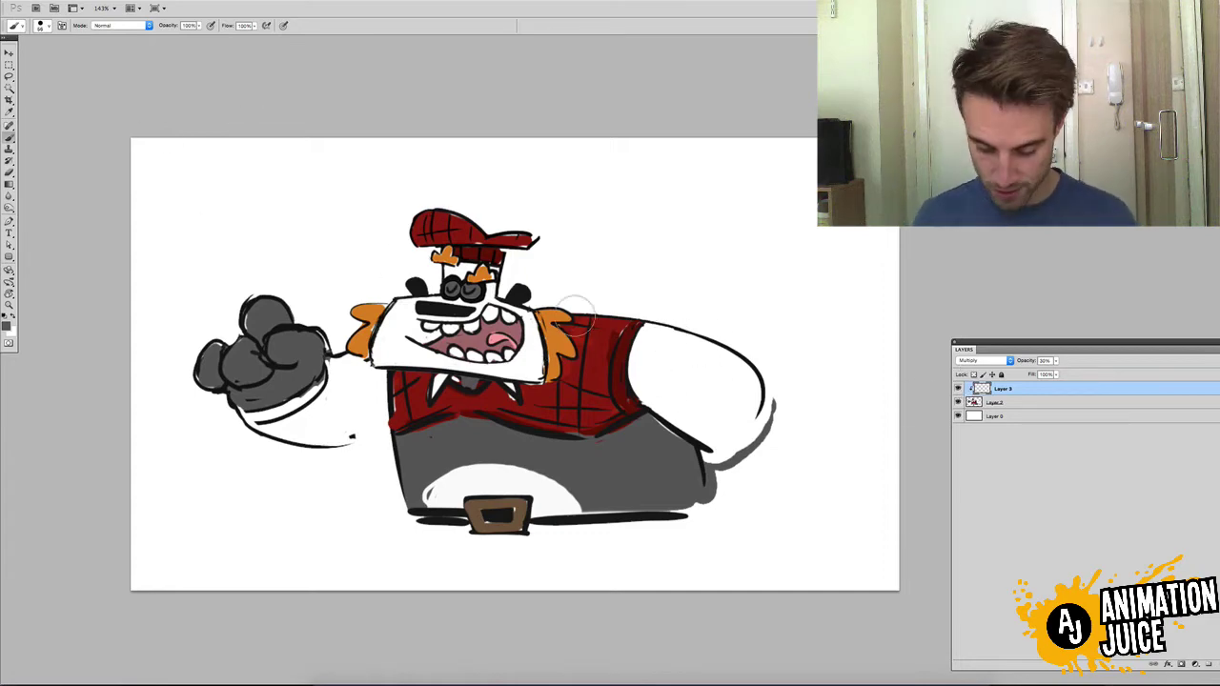
# Step: Sample the trousers' grey and paint a shadow on the belly's lower right
pyautogui.press('i')
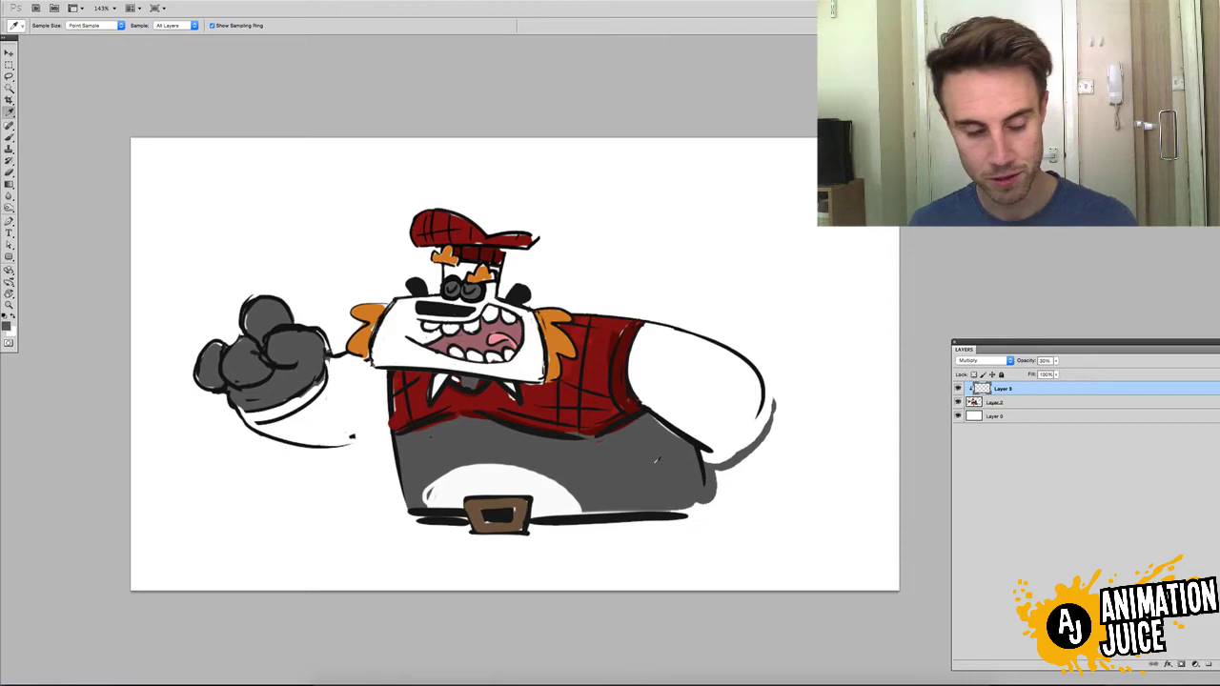
pyautogui.click(637, 457)
pyautogui.click(642, 463)
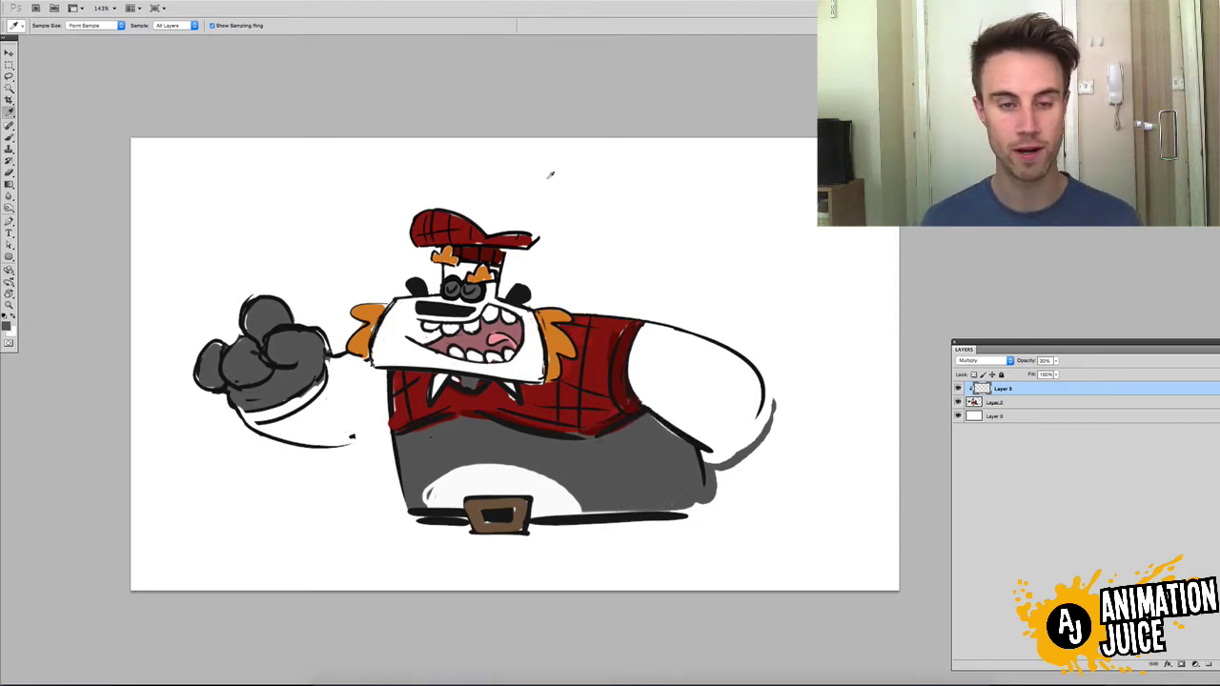
pyautogui.press('b')
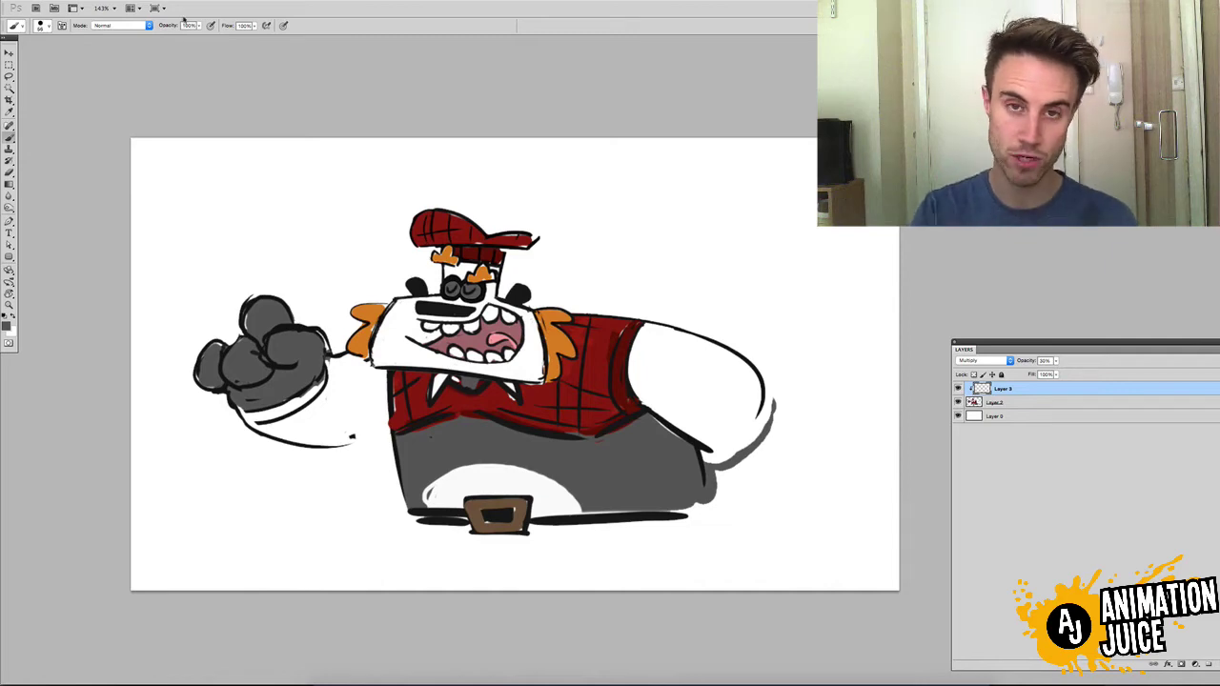
pyautogui.moveTo(644, 424)
pyautogui.mouseDown()
pyautogui.moveTo(688, 496)
pyautogui.moveTo(627, 333)
pyautogui.moveTo(637, 413)
pyautogui.moveTo(646, 343)
pyautogui.mouseUp()
# Step: On a new Layer 4, sketch a grey arrow at the canvas top-left, then return to Layer 3
pyautogui.hotkey('ctrl', 'shift', 'alt', 'n')
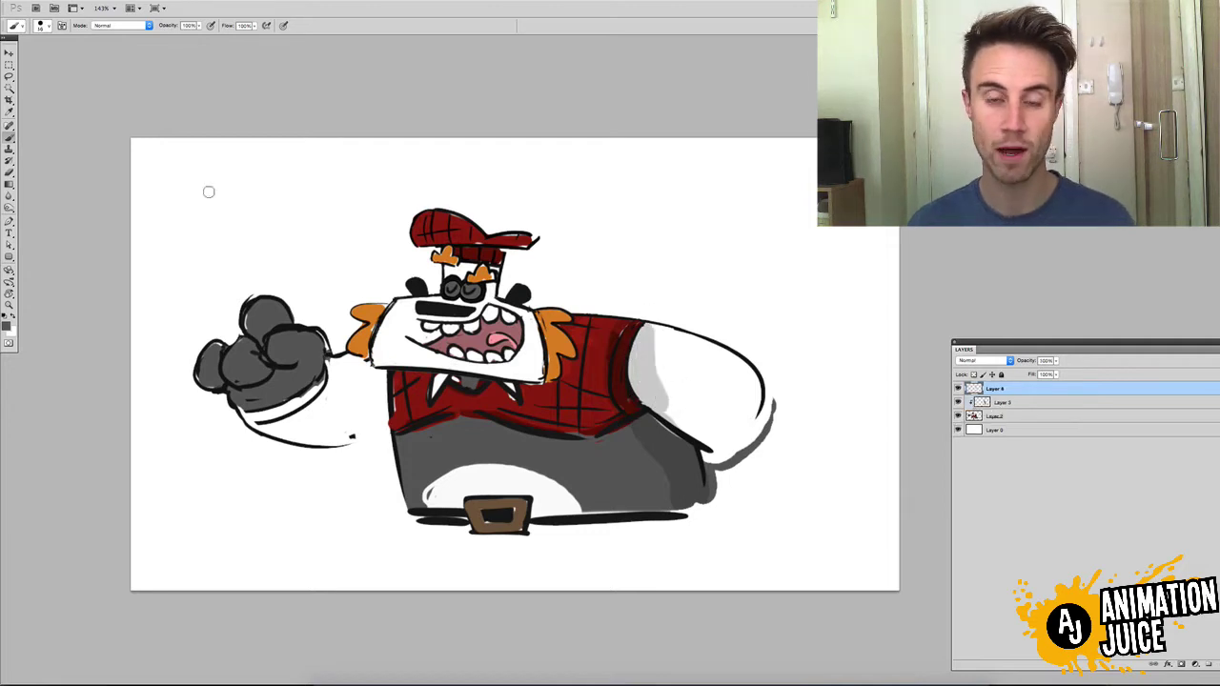
pyautogui.moveTo(196, 182)
pyautogui.mouseDown()
pyautogui.moveTo(218, 212)
pyautogui.moveTo(245, 172)
pyautogui.moveTo(257, 197)
pyautogui.moveTo(252, 181)
pyautogui.mouseUp()
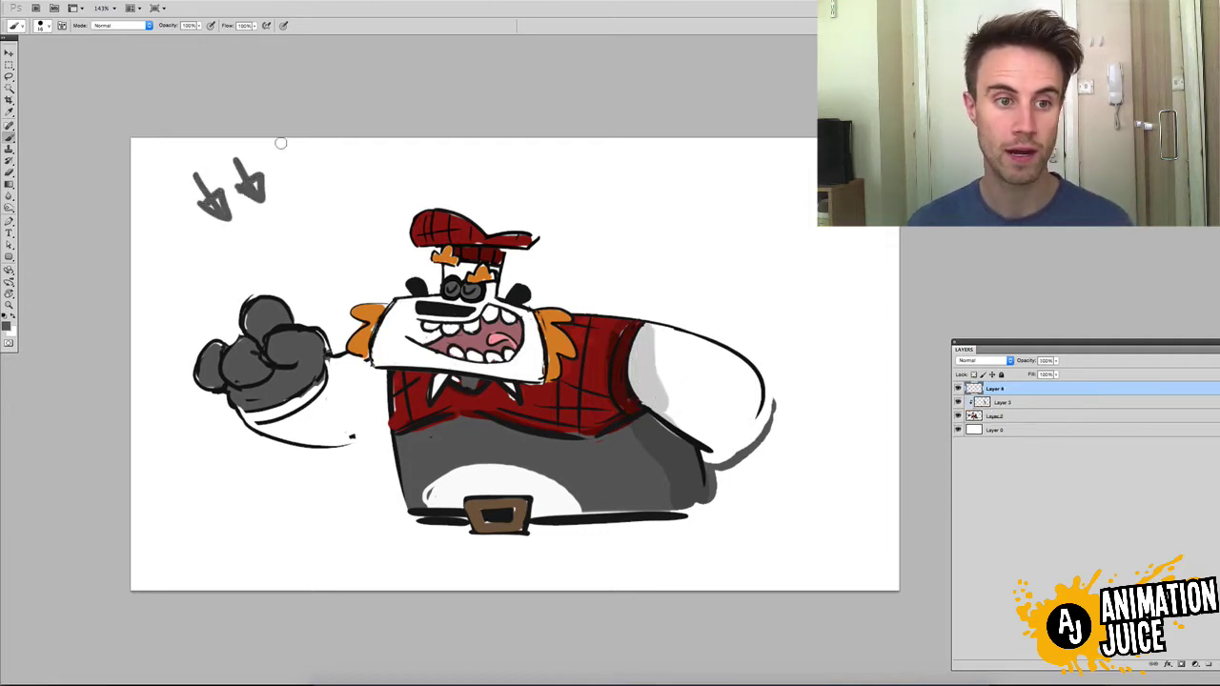
pyautogui.click(996, 404)
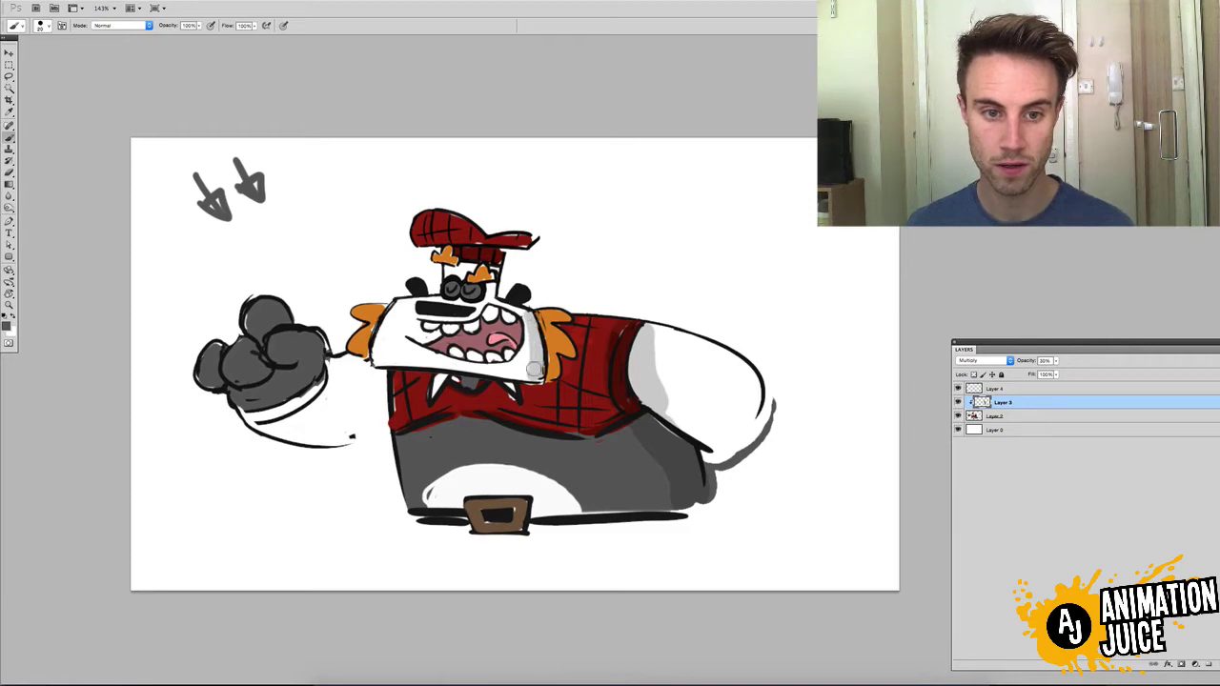
# Step: Paint grey shadows down the face's right edge, over the right arm, along the shirt edges and left arm
pyautogui.moveTo(538, 315); pyautogui.dragTo(554, 379)
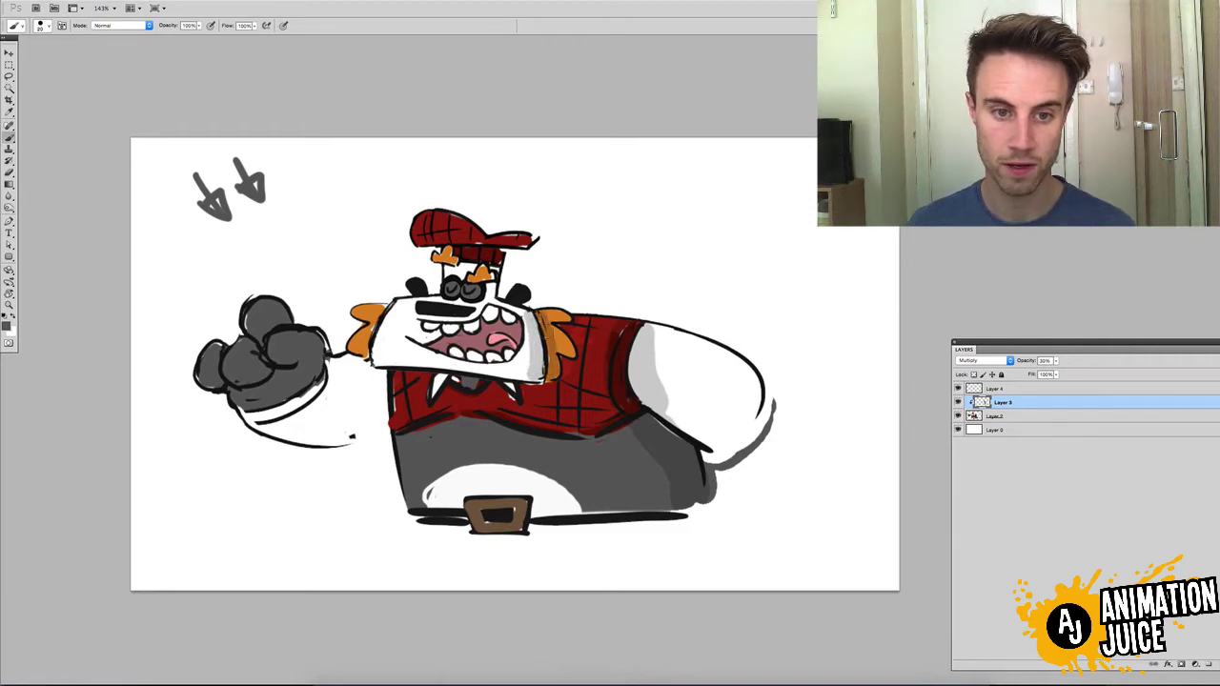
pyautogui.moveTo(562, 332); pyautogui.dragTo(559, 359)
pyautogui.moveTo(558, 311); pyautogui.dragTo(530, 329)
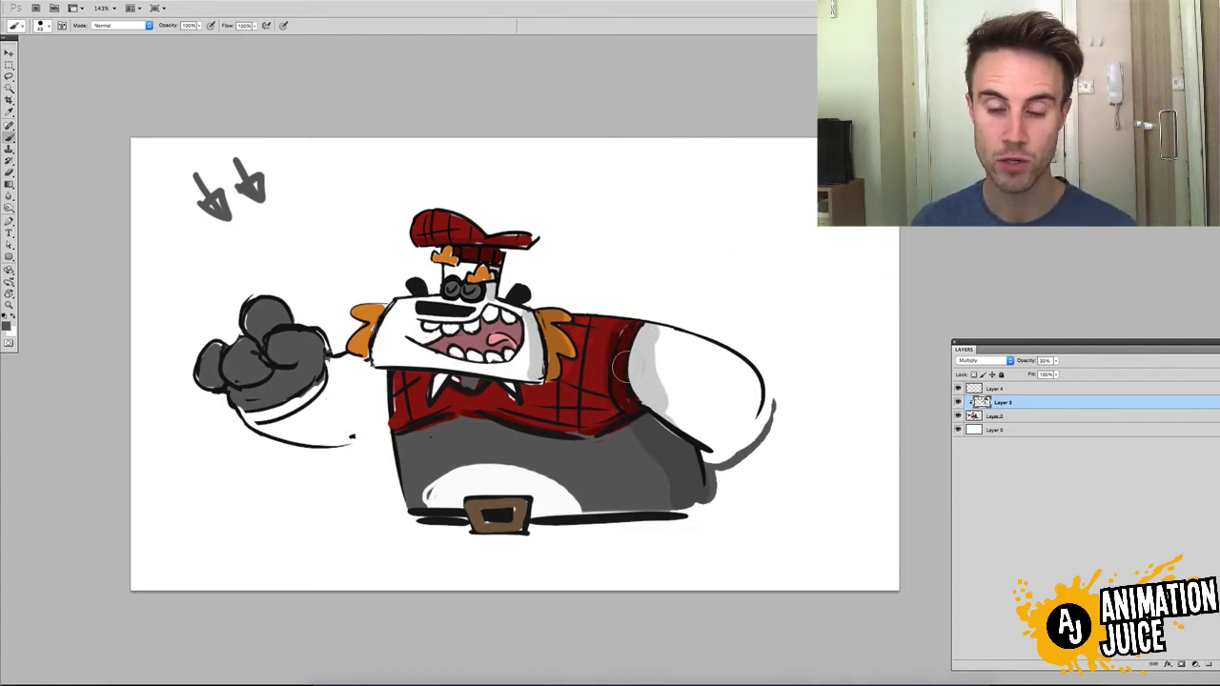
pyautogui.moveTo(658, 349)
pyautogui.mouseDown()
pyautogui.moveTo(665, 415)
pyautogui.moveTo(662, 341)
pyautogui.moveTo(729, 393)
pyautogui.moveTo(687, 343)
pyautogui.moveTo(708, 360)
pyautogui.moveTo(731, 441)
pyautogui.moveTo(716, 449)
pyautogui.moveTo(693, 416)
pyautogui.mouseUp()
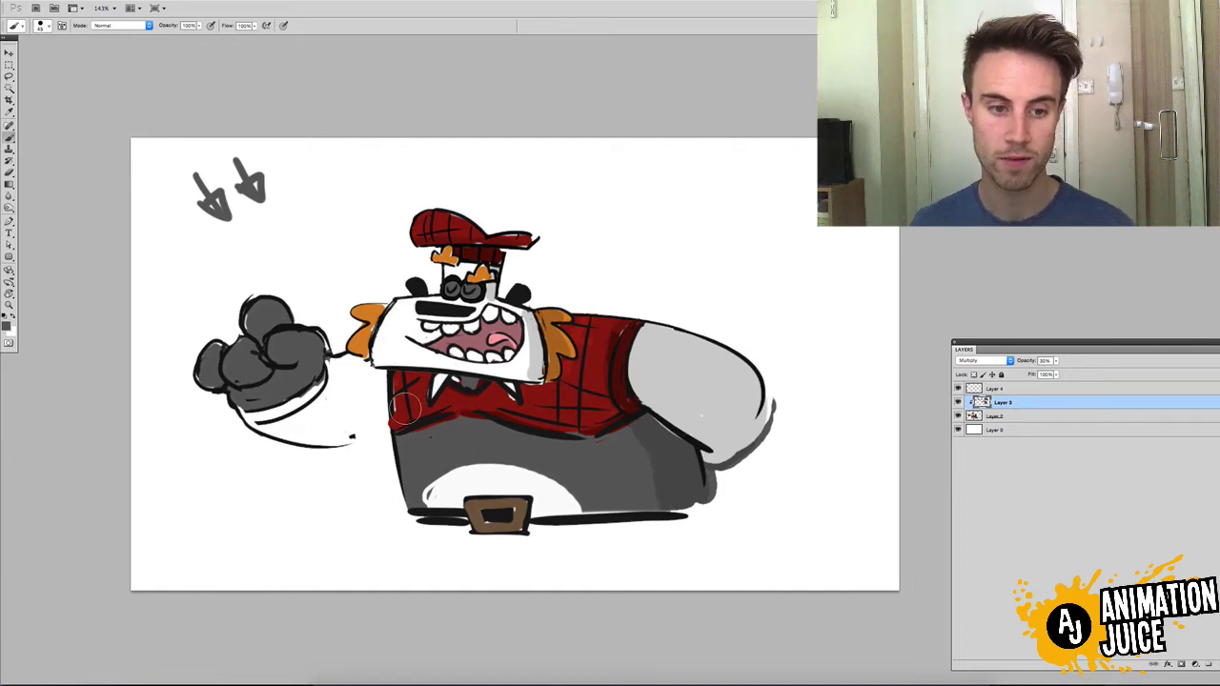
pyautogui.moveTo(391, 440)
pyautogui.mouseDown()
pyautogui.moveTo(466, 417)
pyautogui.moveTo(572, 444)
pyautogui.moveTo(638, 418)
pyautogui.mouseUp()
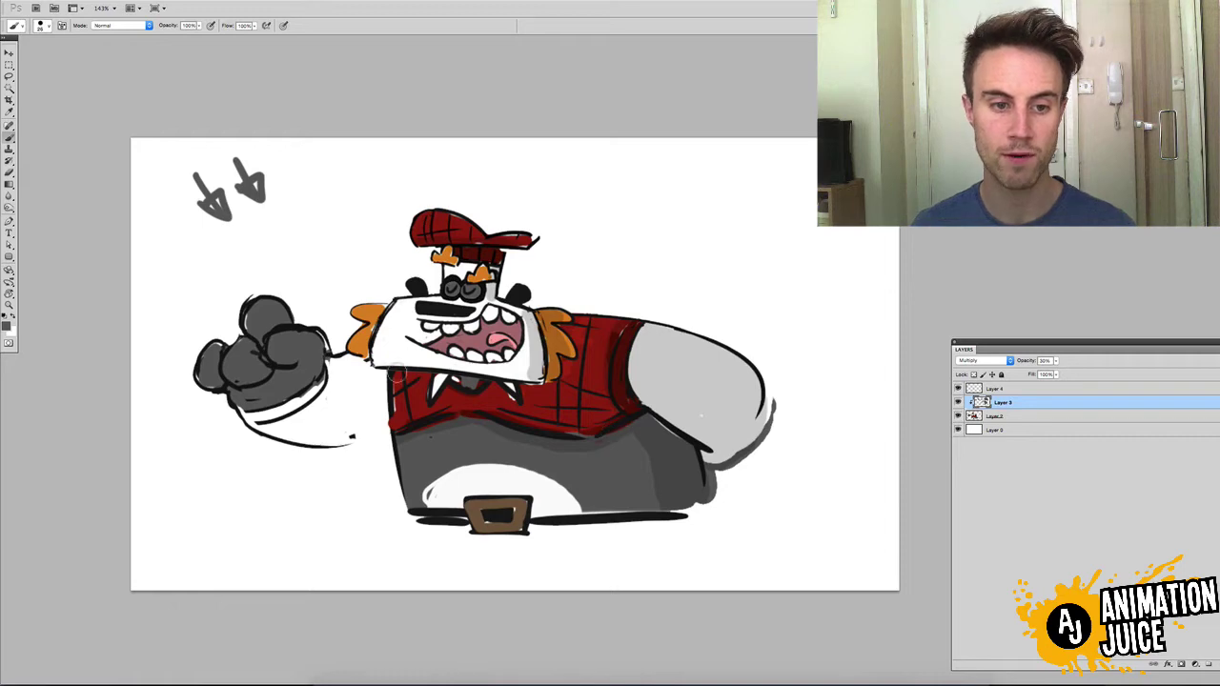
pyautogui.moveTo(391, 371); pyautogui.dragTo(503, 383)
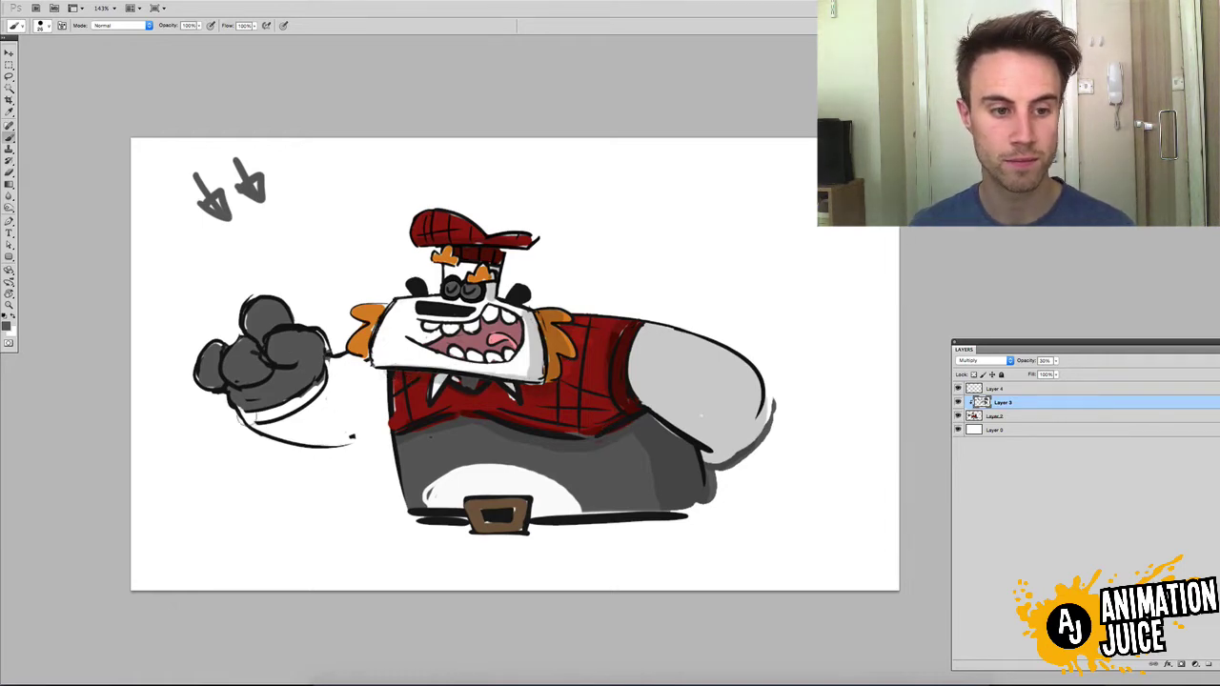
pyautogui.moveTo(241, 419)
pyautogui.mouseDown()
pyautogui.moveTo(305, 432)
pyautogui.moveTo(379, 410)
pyautogui.moveTo(380, 379)
pyautogui.moveTo(374, 405)
pyautogui.moveTo(351, 360)
pyautogui.moveTo(243, 404)
pyautogui.moveTo(310, 347)
pyautogui.moveTo(276, 338)
pyautogui.moveTo(301, 341)
pyautogui.moveTo(278, 315)
pyautogui.moveTo(221, 372)
pyautogui.moveTo(290, 357)
pyautogui.moveTo(277, 341)
pyautogui.mouseUp()
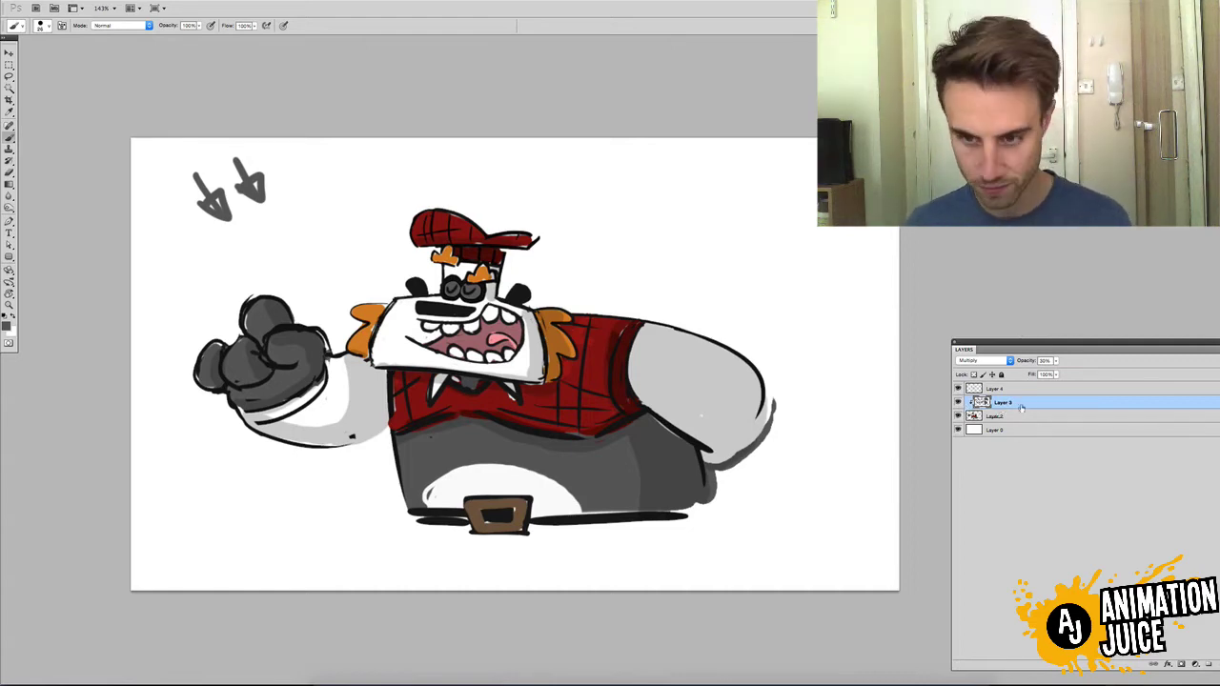
pyautogui.rightClick(1022, 406)
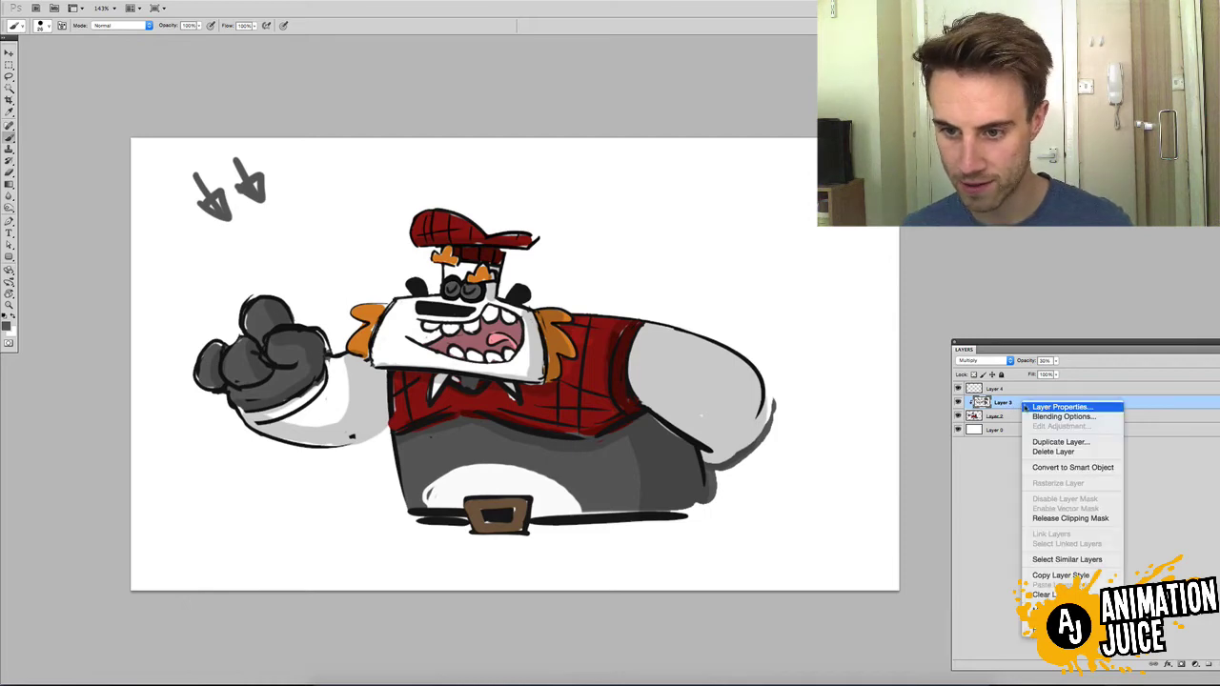
pyautogui.click(1069, 518)
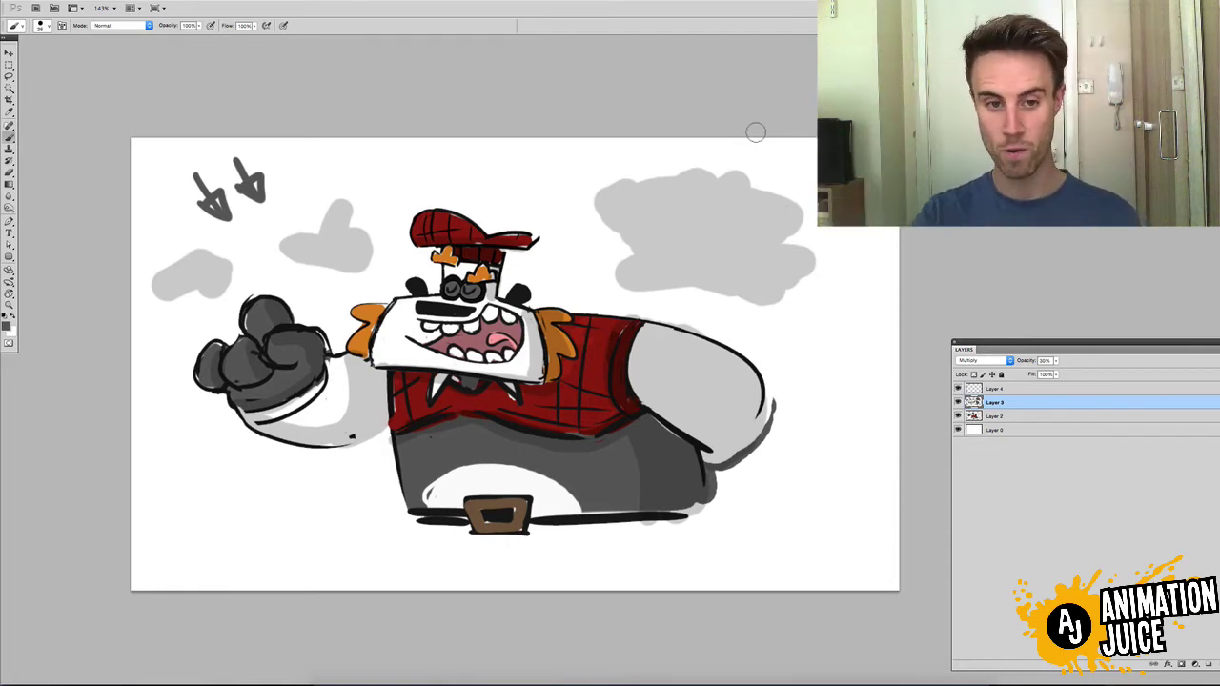
pyautogui.rightClick(1045, 405)
pyautogui.click(1087, 516)
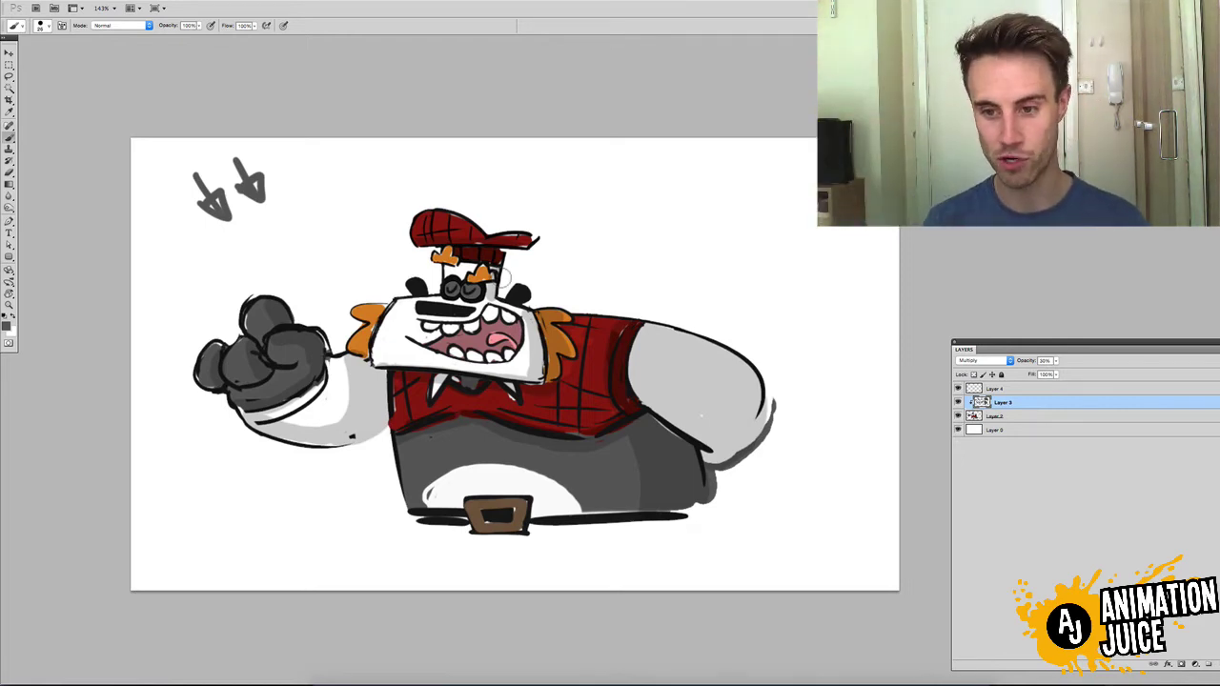
pyautogui.click(958, 403)
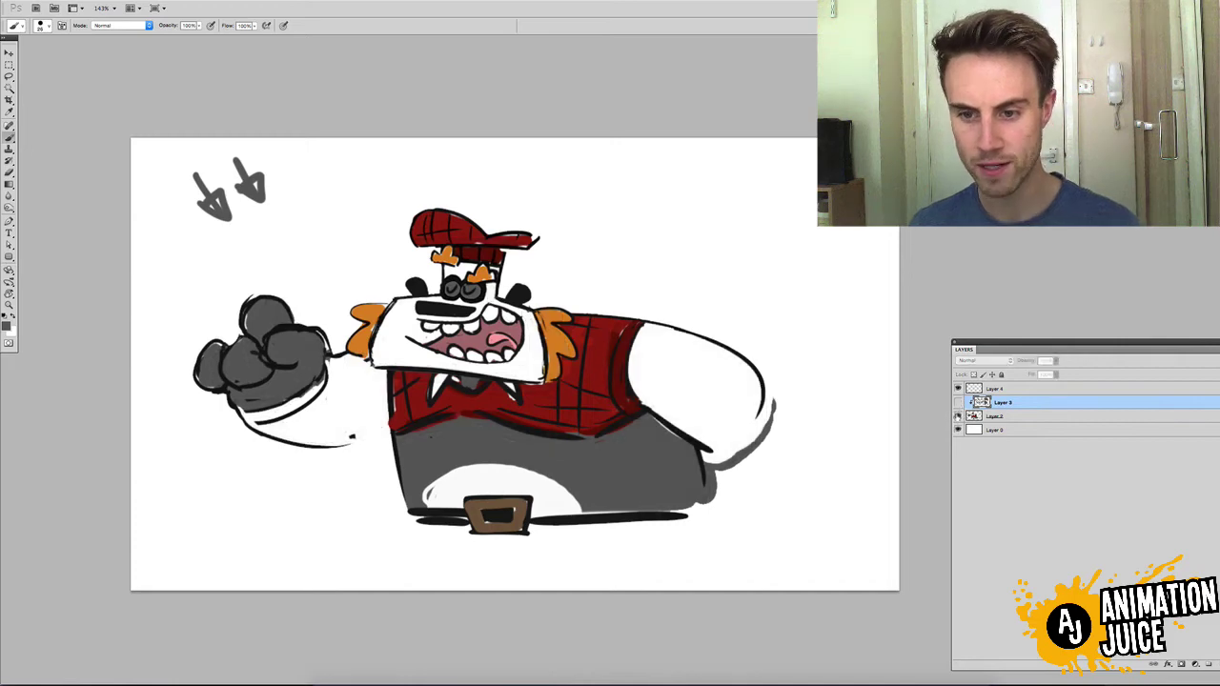
pyautogui.click(957, 430)
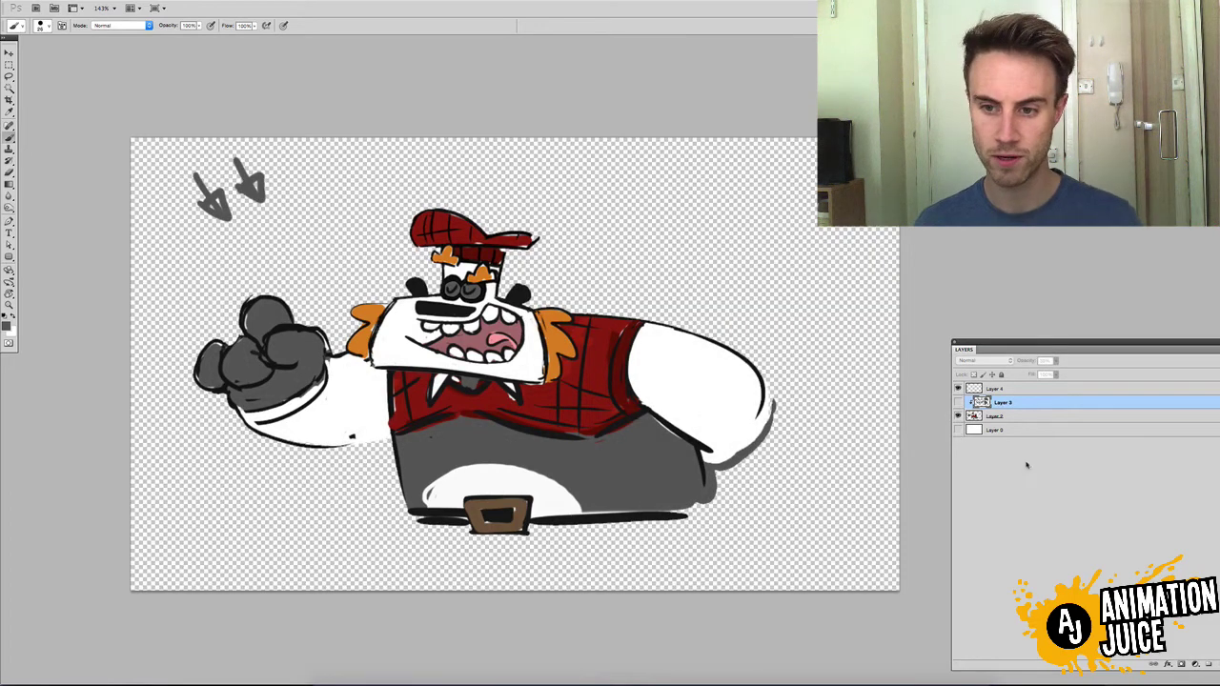
pyautogui.click(1010, 417)
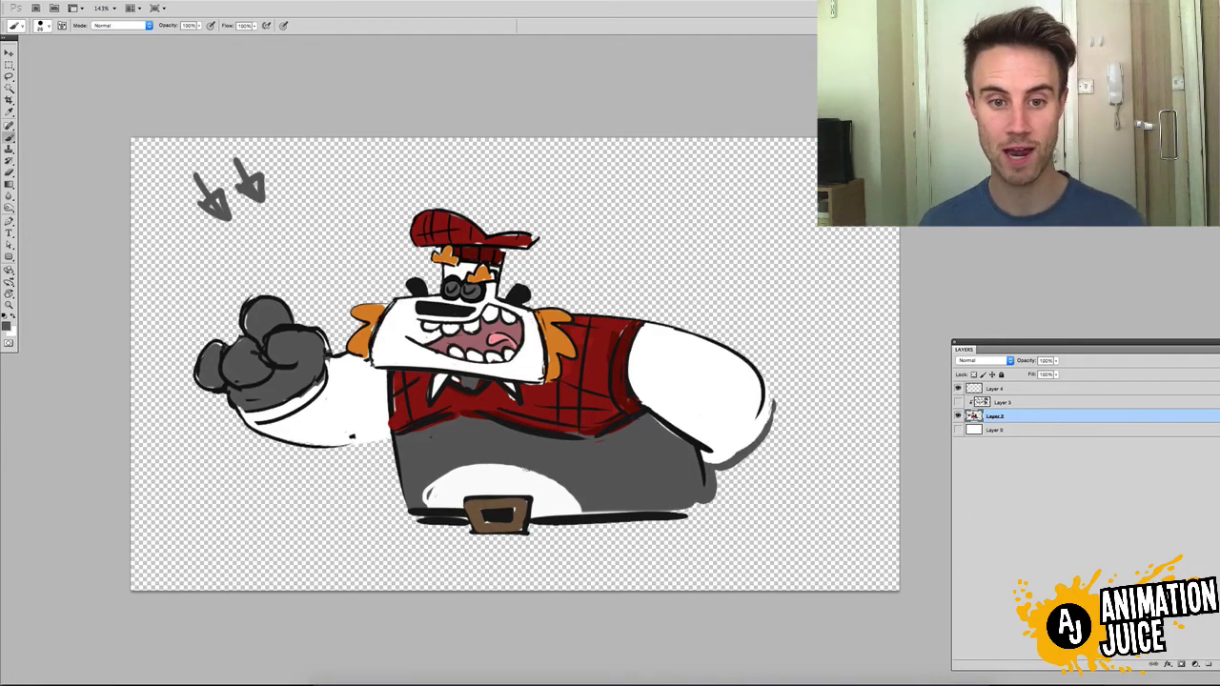
pyautogui.click(958, 402)
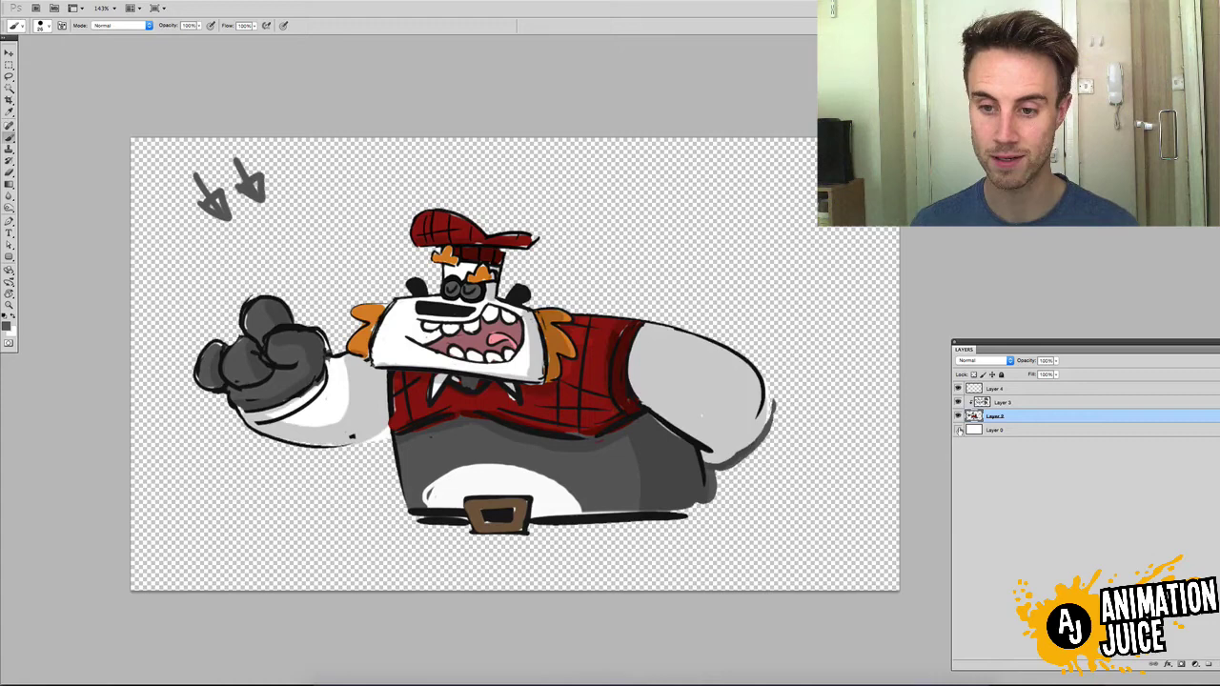
pyautogui.click(958, 430)
pyautogui.click(959, 402)
pyautogui.click(959, 402)
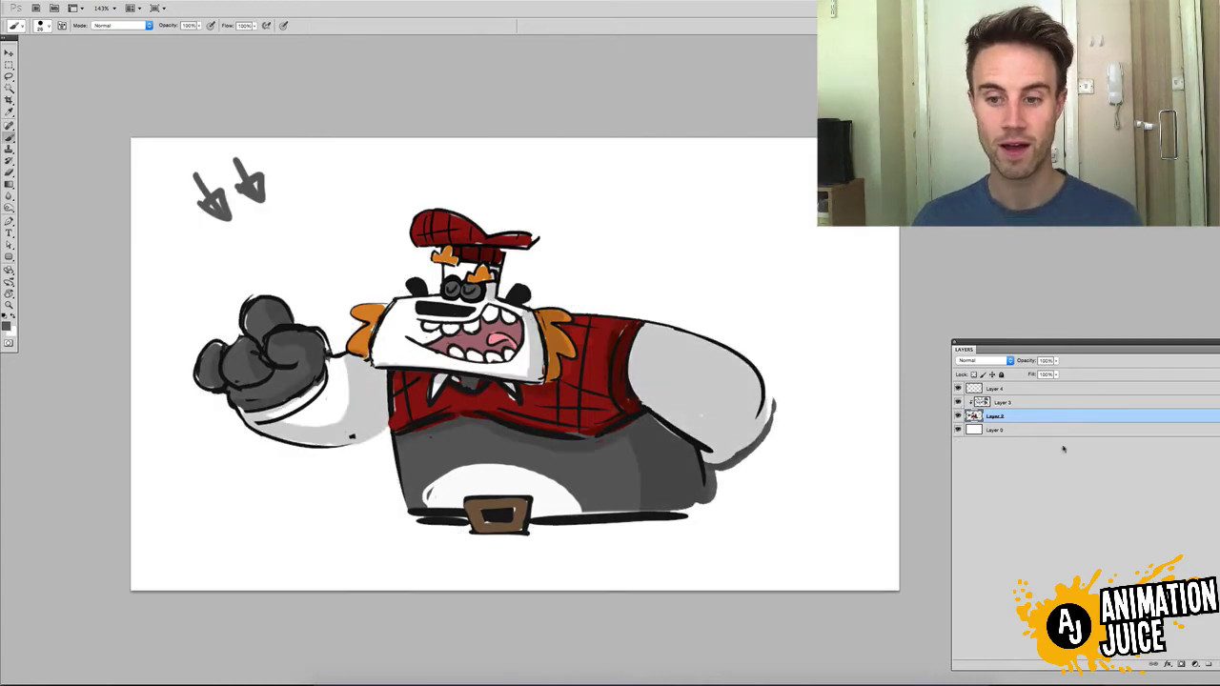
pyautogui.click(1047, 408)
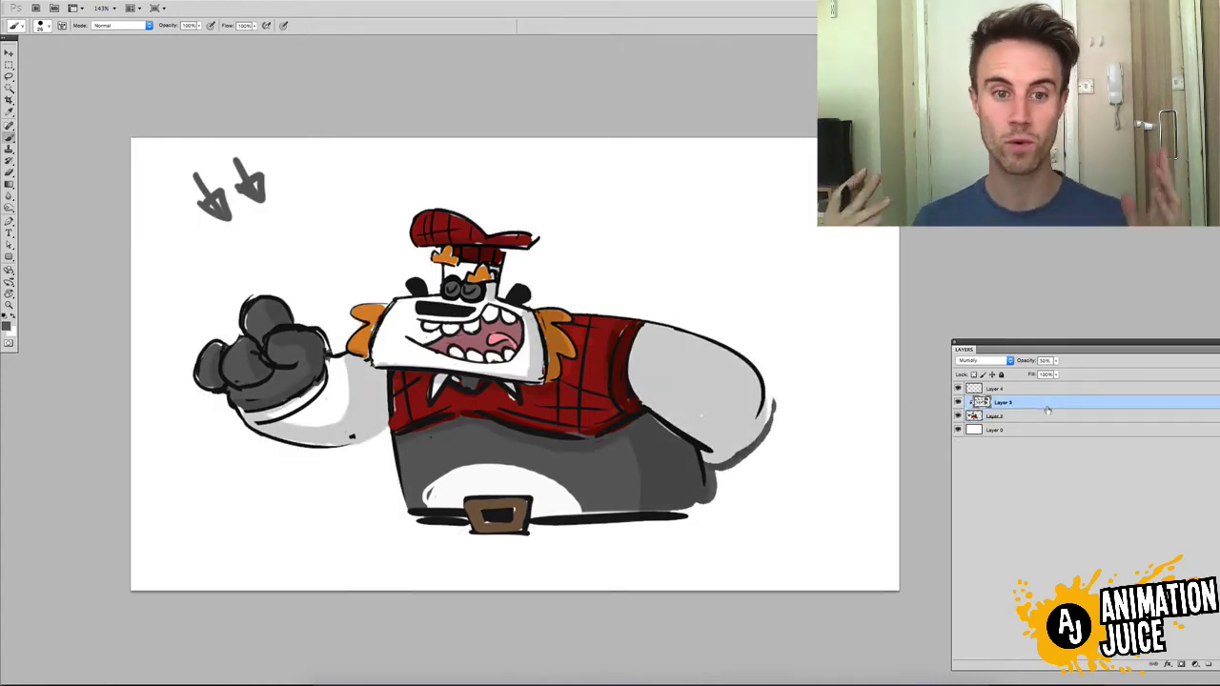